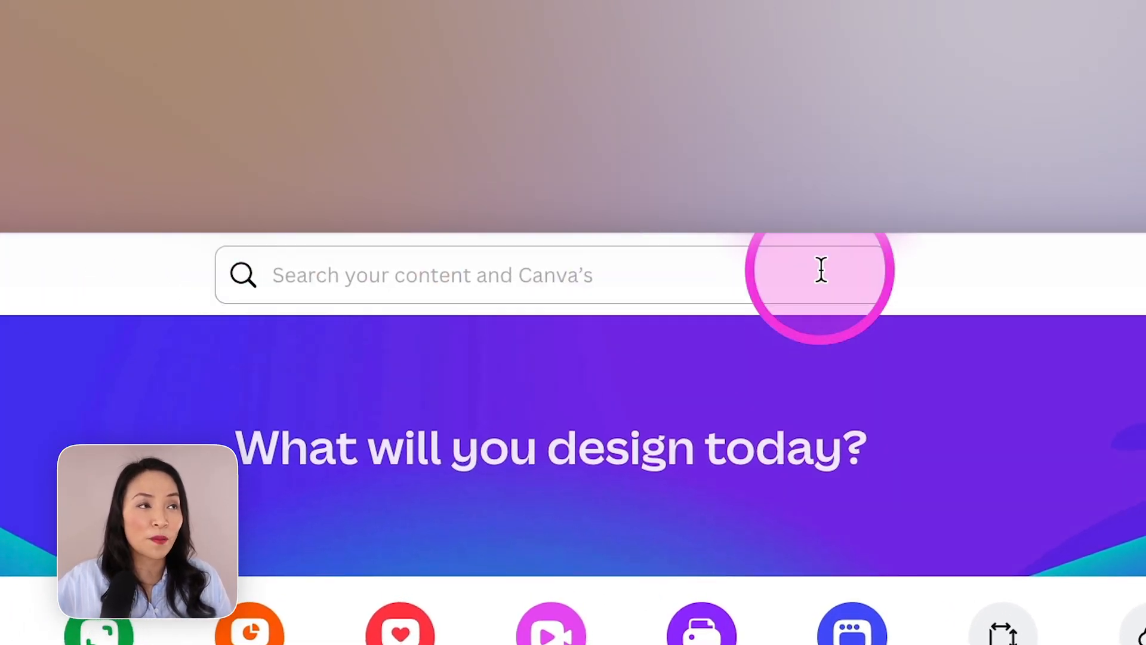
# Step: Look through the home page's search suggestions and the template categories offered for creating a design
pyautogui.click(822, 270)
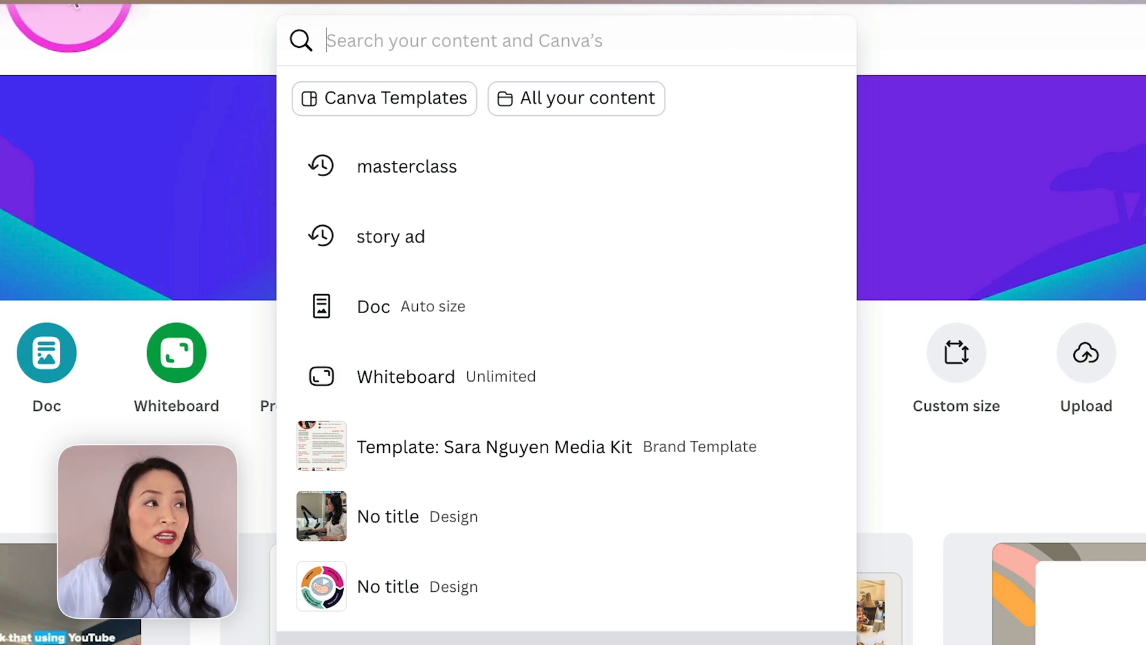
pyautogui.click(52, 37)
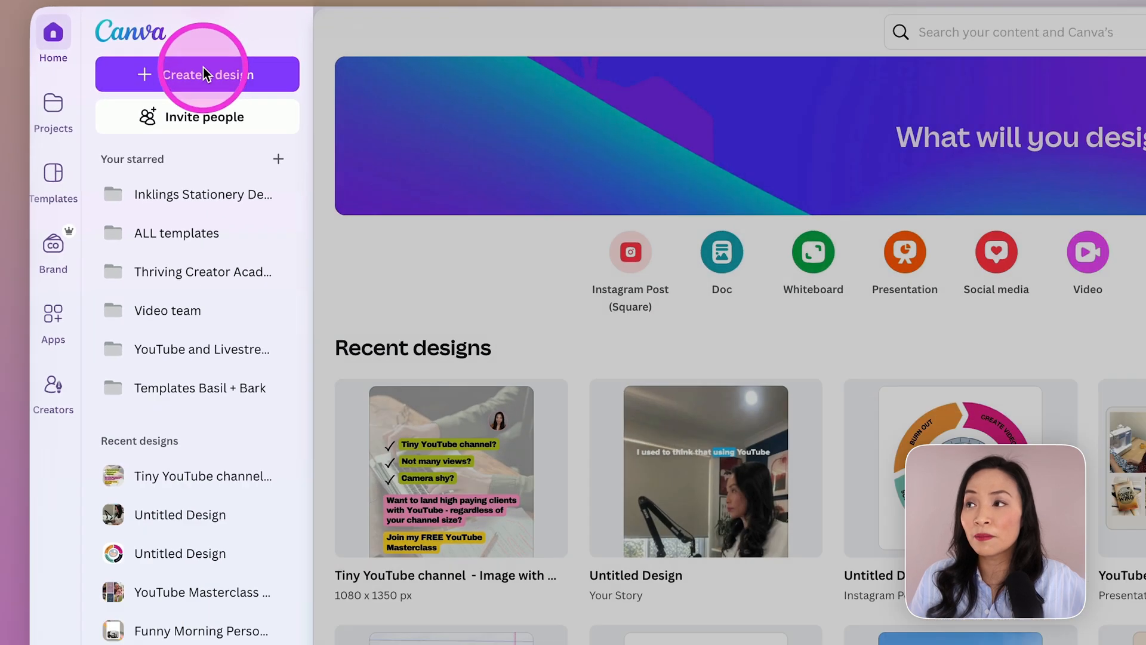
pyautogui.click(203, 74)
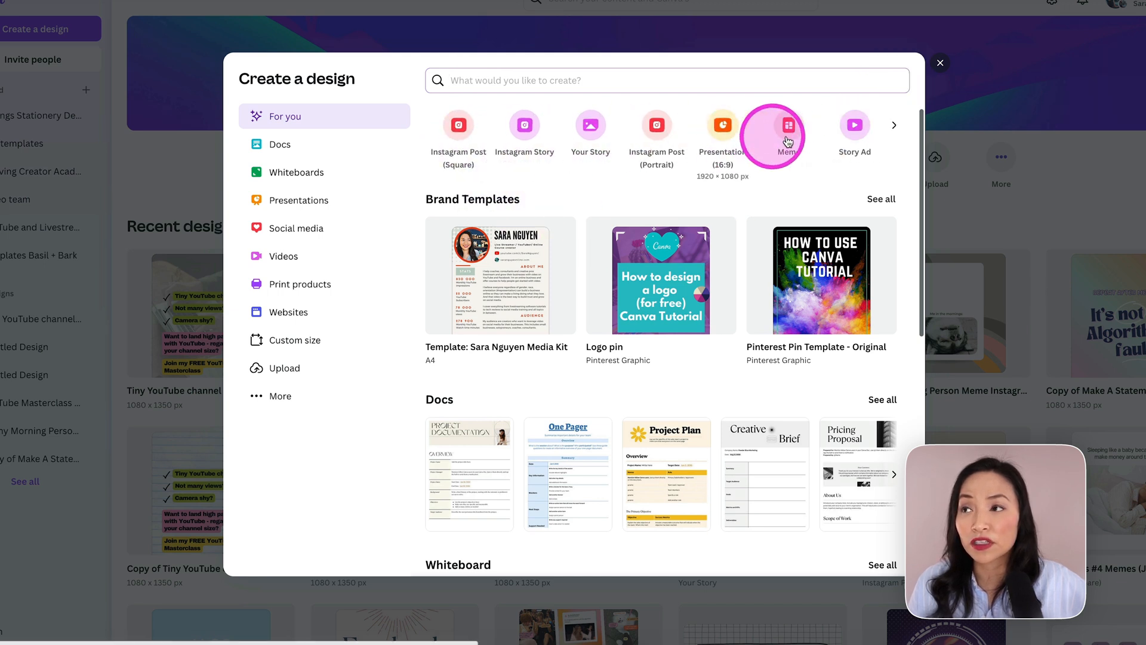
pyautogui.scroll(-2, 689, 373)
pyautogui.scroll(-6, 691, 378)
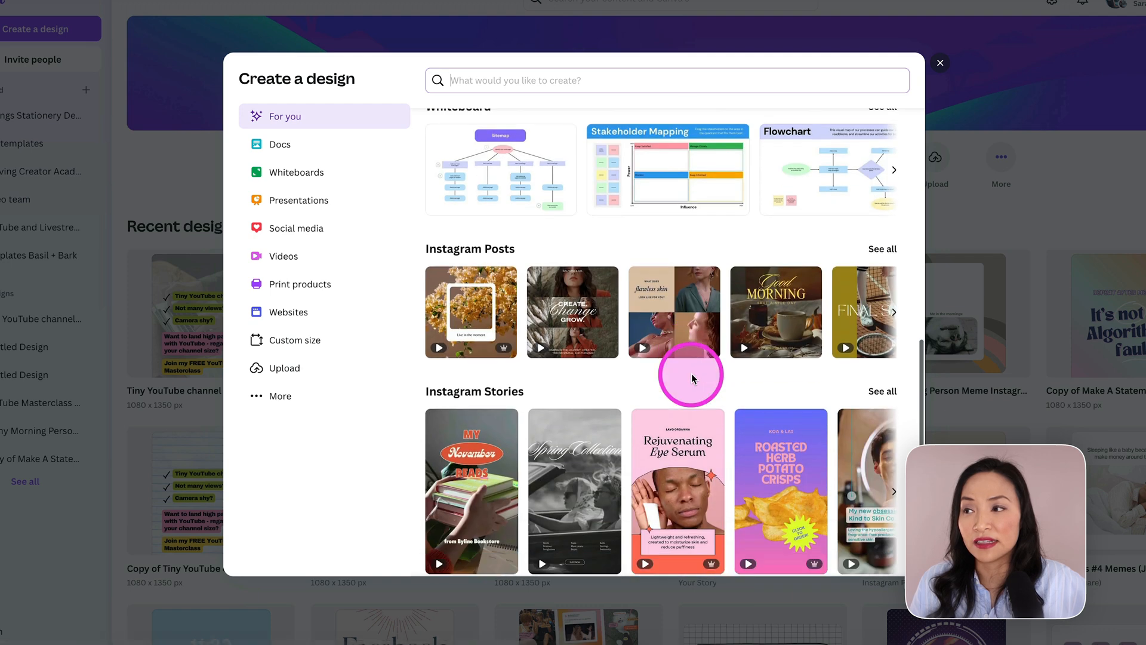
pyautogui.click(941, 63)
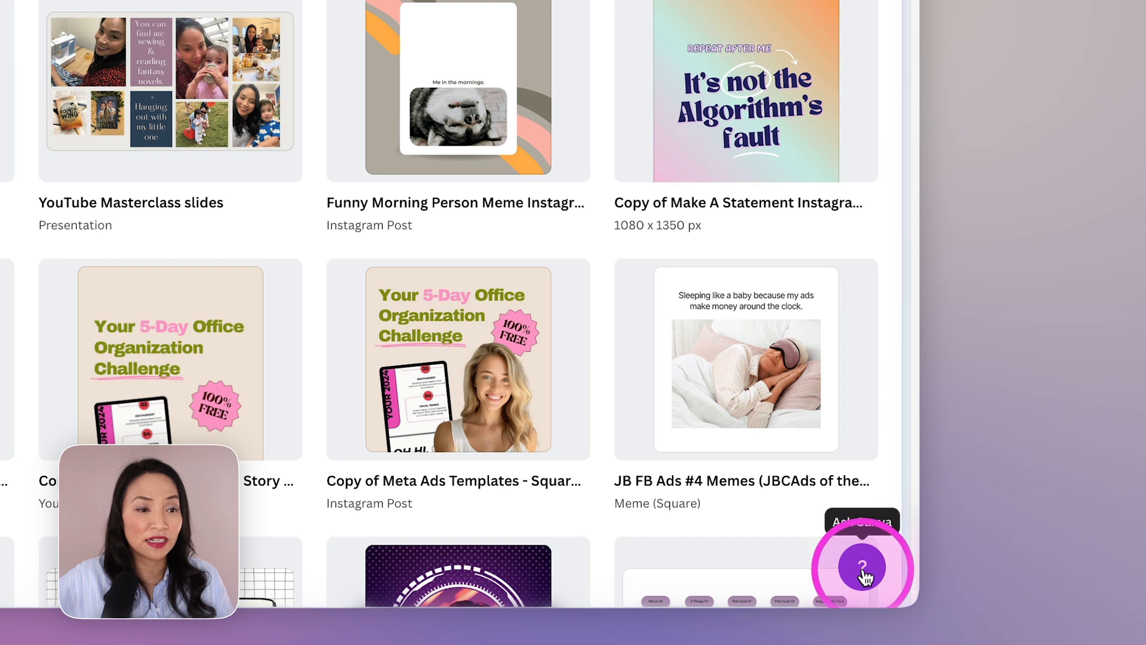
# Step: Open the Ask Canva help, and view the Projects area
pyautogui.click(863, 568)
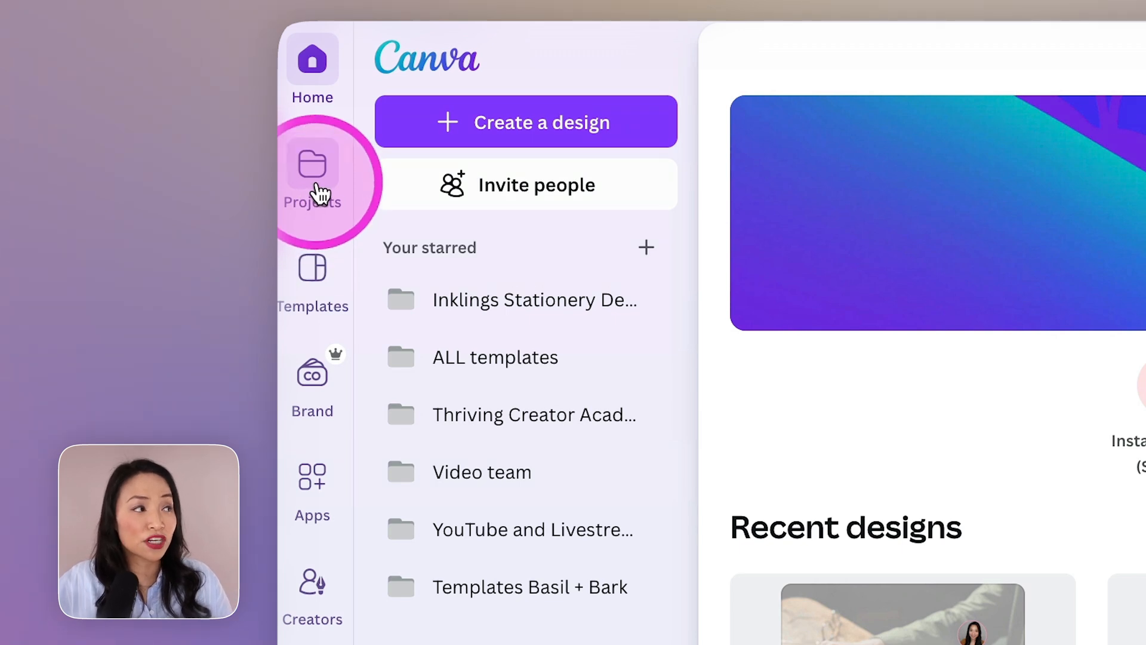
pyautogui.click(321, 192)
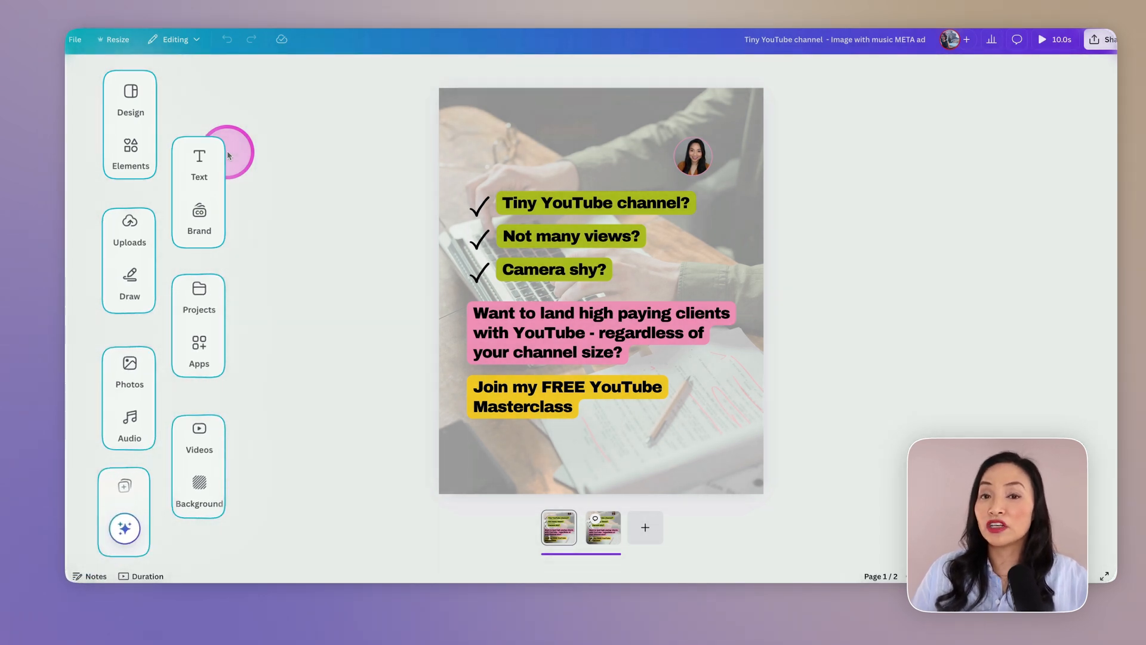
# Step: Browse the design templates available for the "Tiny YouTube channel - Image with music META ad" design, and close the list
pyautogui.click(45, 80)
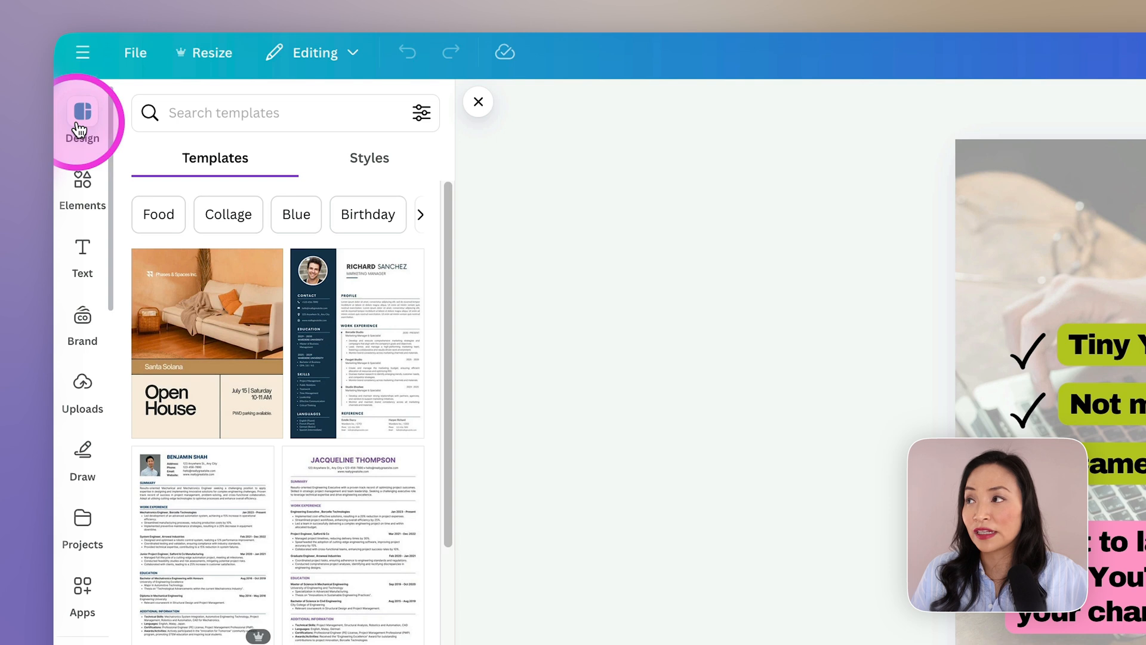
pyautogui.scroll(-10, 277, 418)
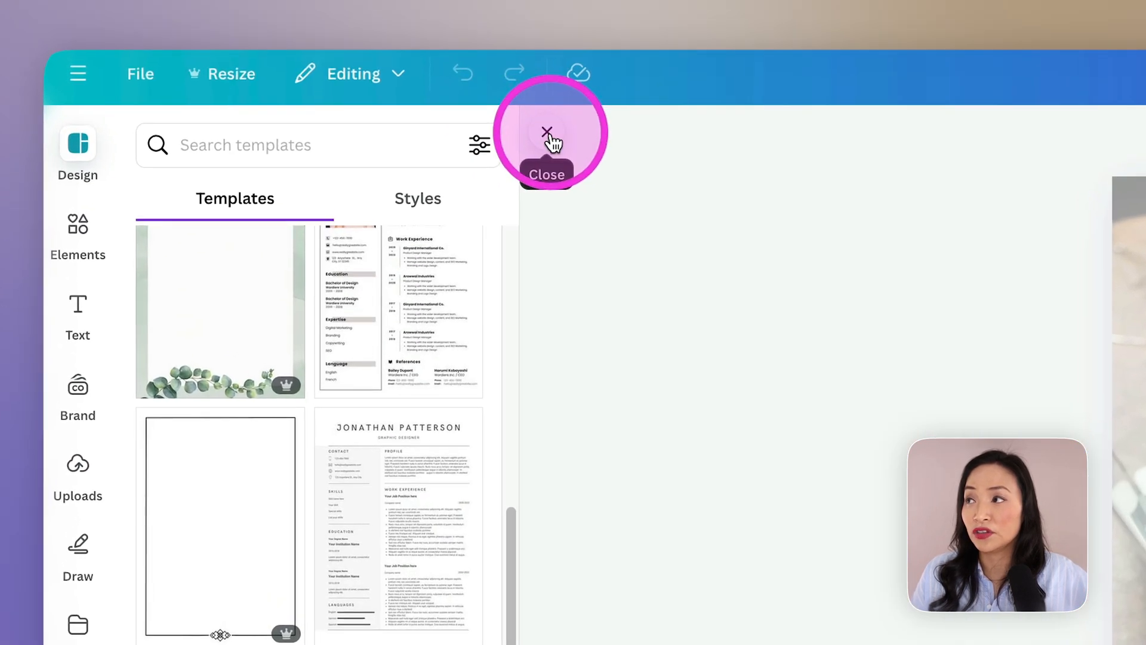
pyautogui.click(546, 132)
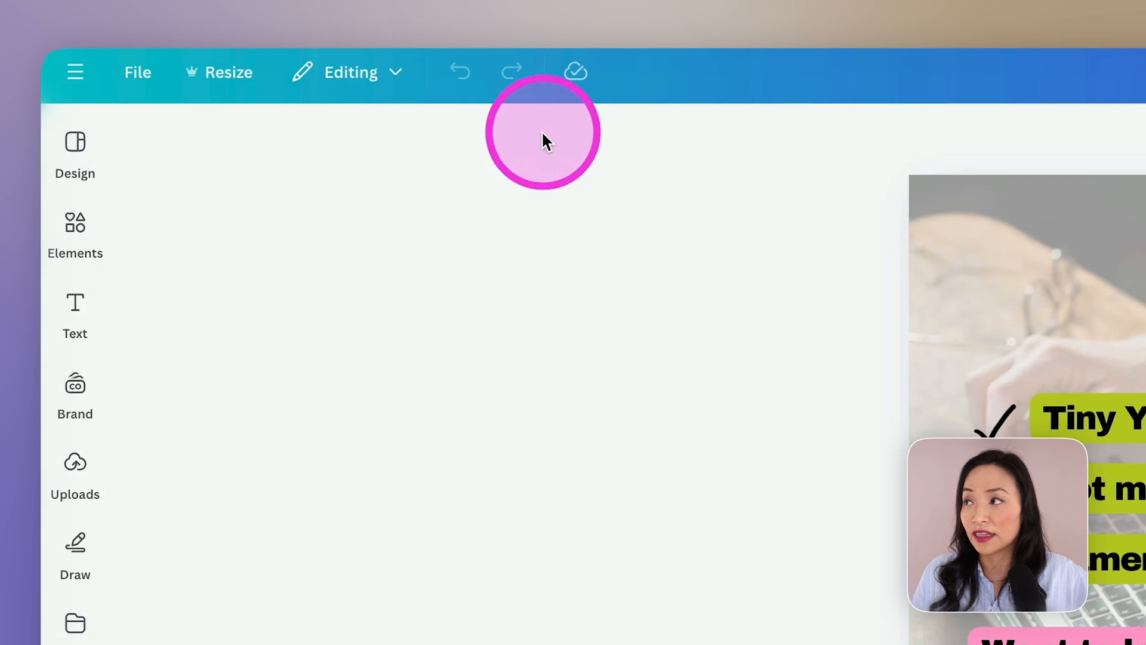
# Step: Look through the editor's elements, text, uploads and drawing tools, and close the drawing tools
pyautogui.click(75, 224)
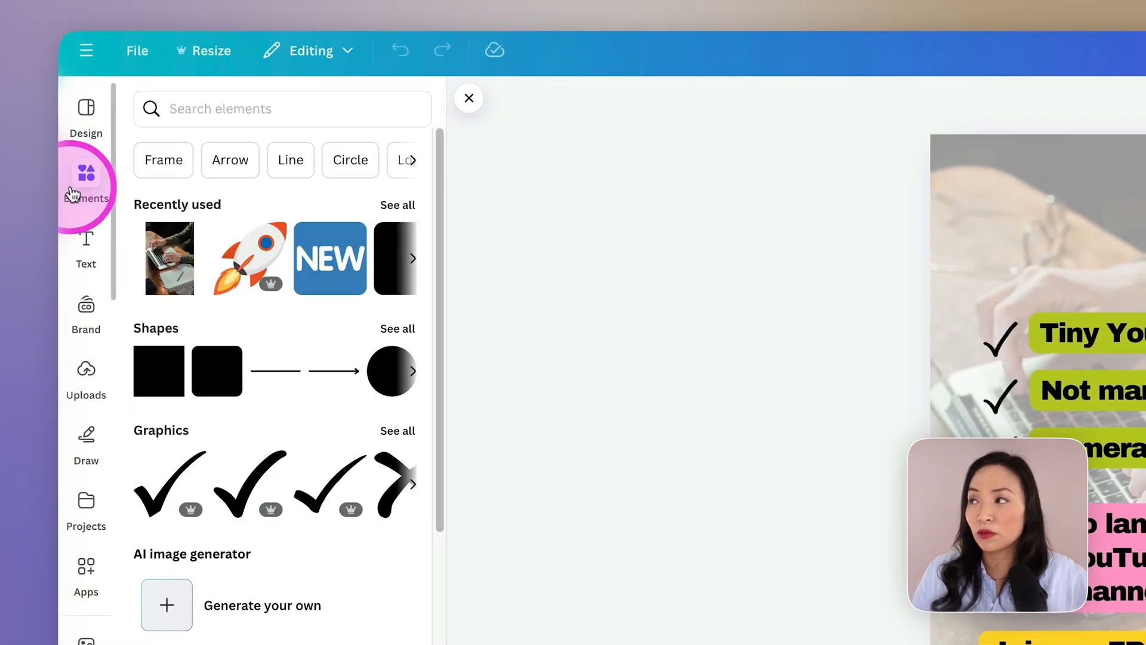
pyautogui.click(87, 249)
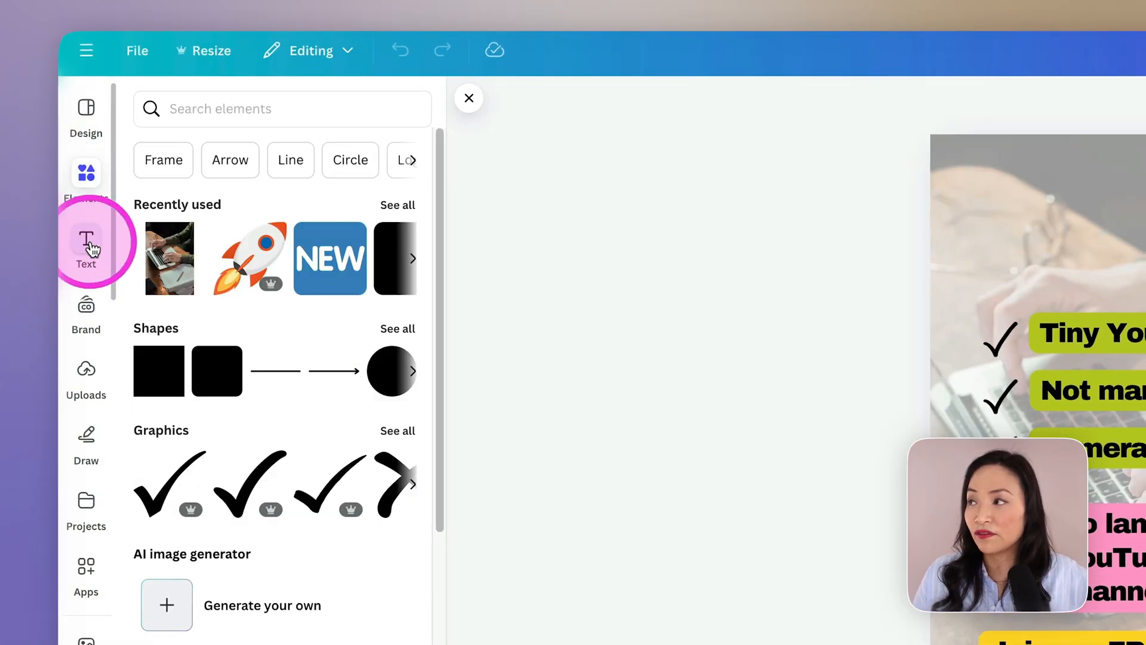
pyautogui.click(82, 372)
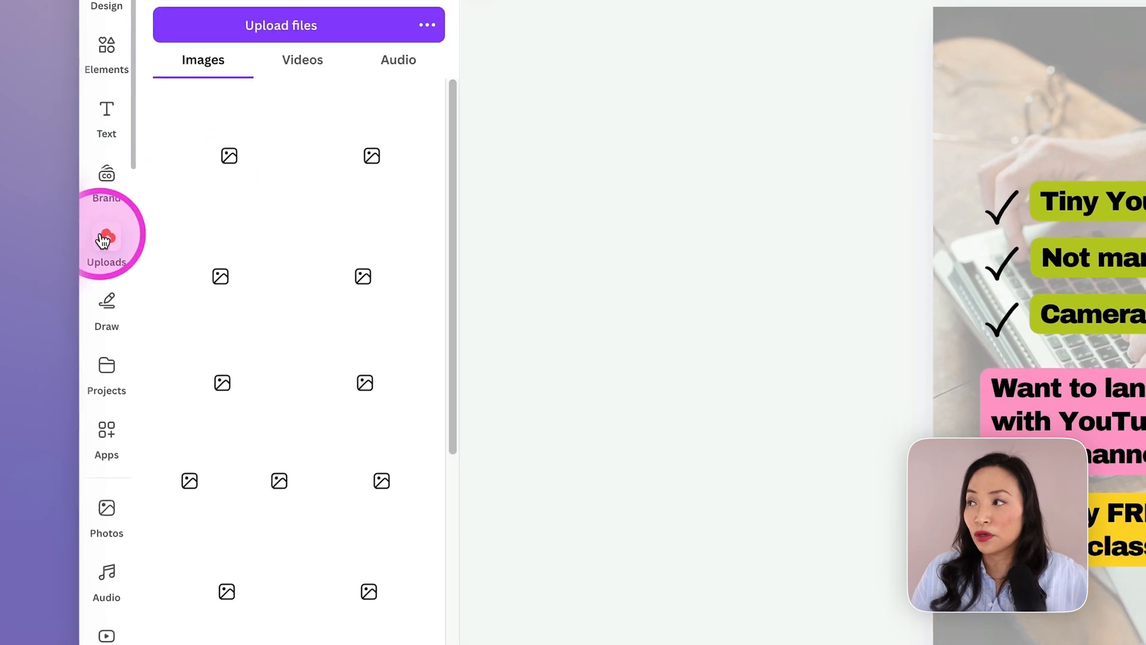
pyautogui.click(108, 304)
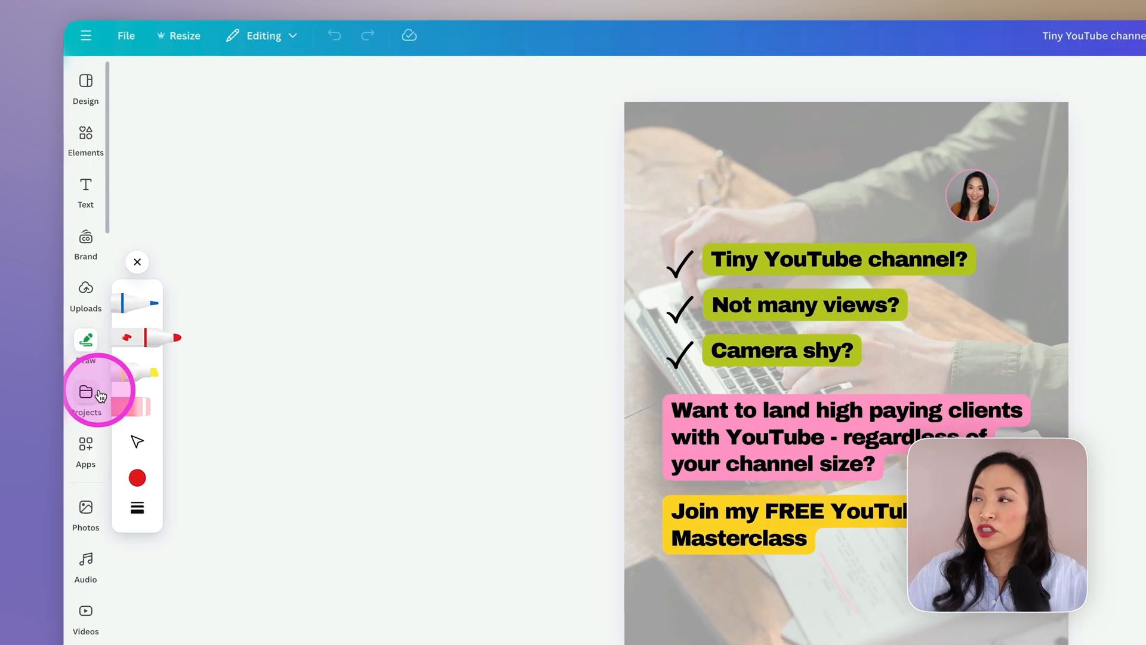
pyautogui.click(135, 270)
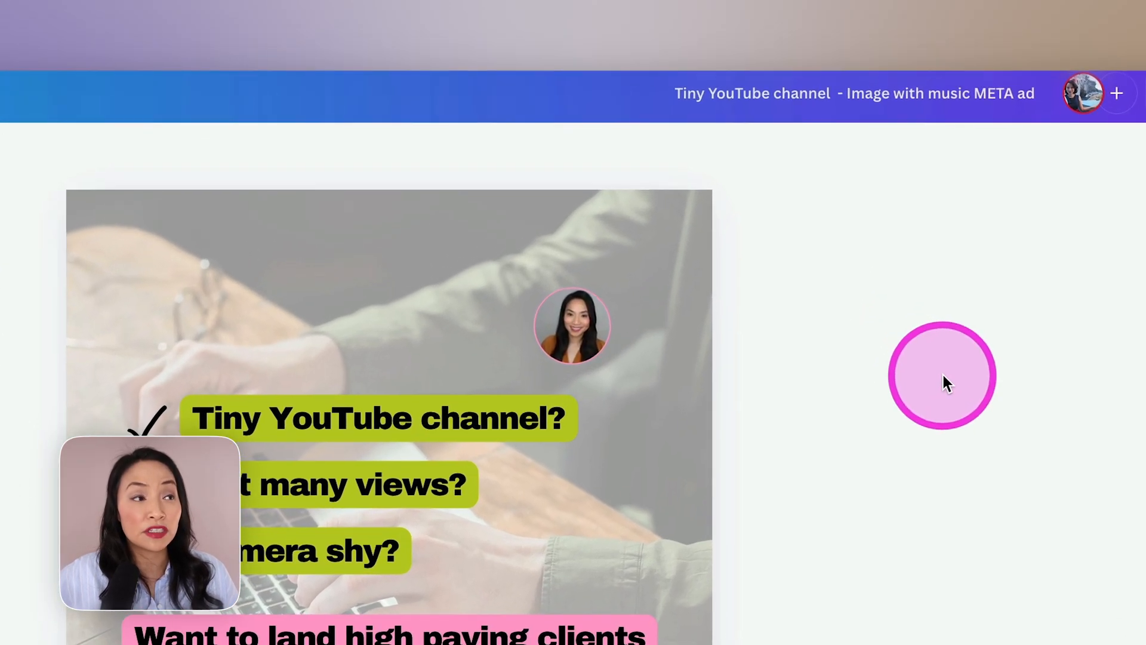
# Step: Show all editing options for the circular portrait frame and view its image adjustment settings
pyautogui.click(570, 329)
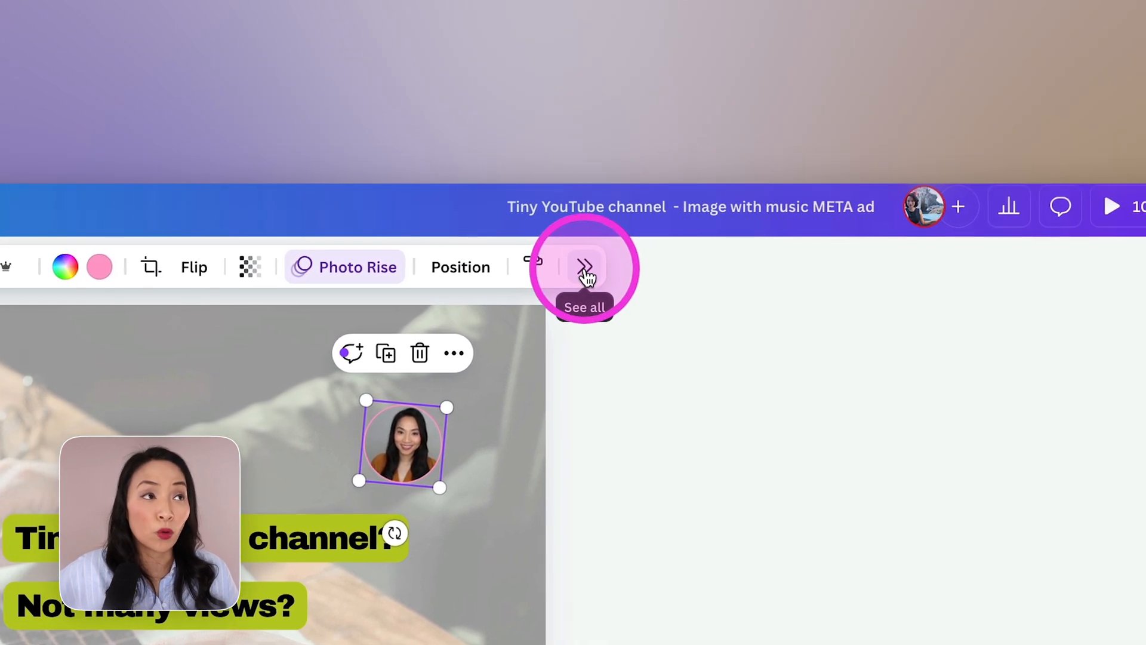
pyautogui.click(586, 270)
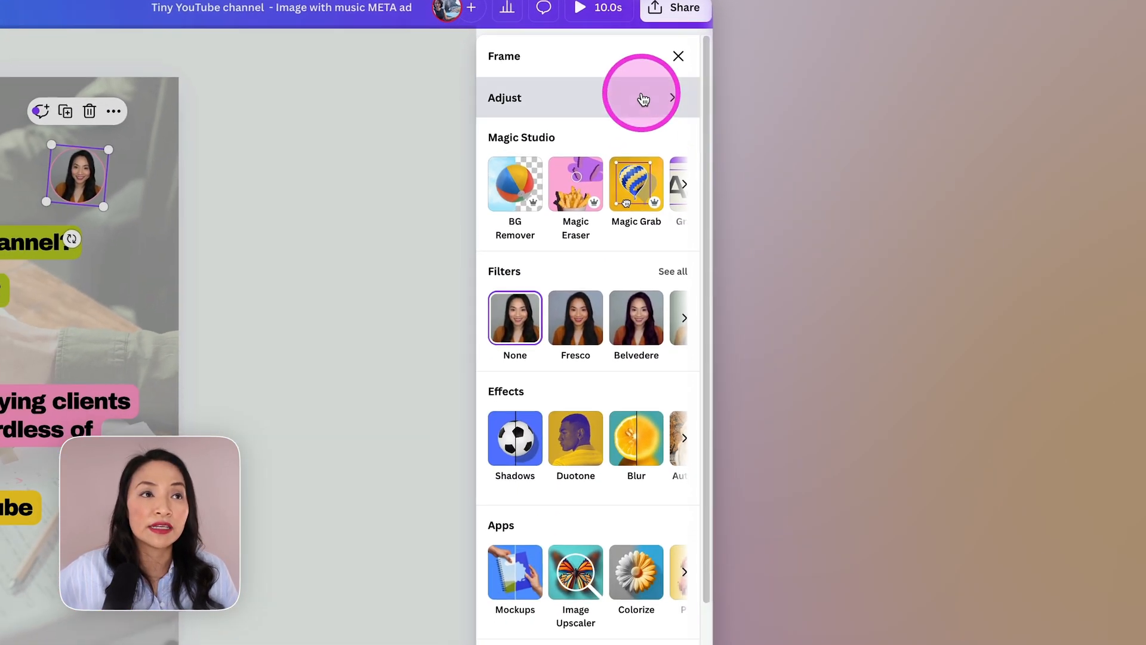
pyautogui.click(643, 98)
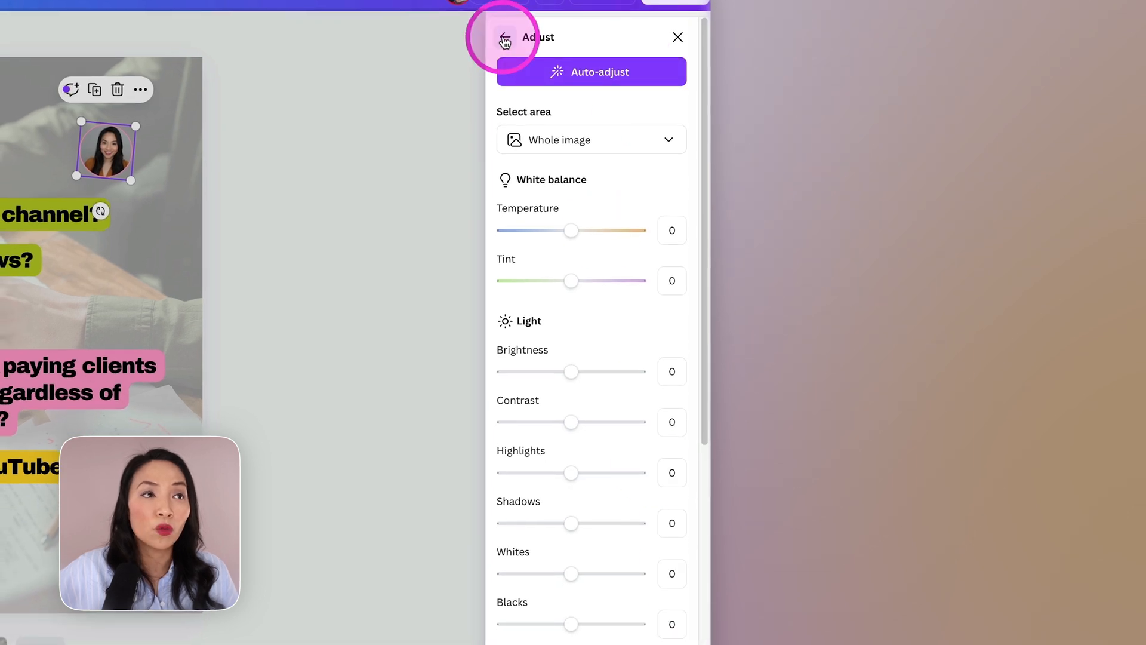
pyautogui.click(505, 39)
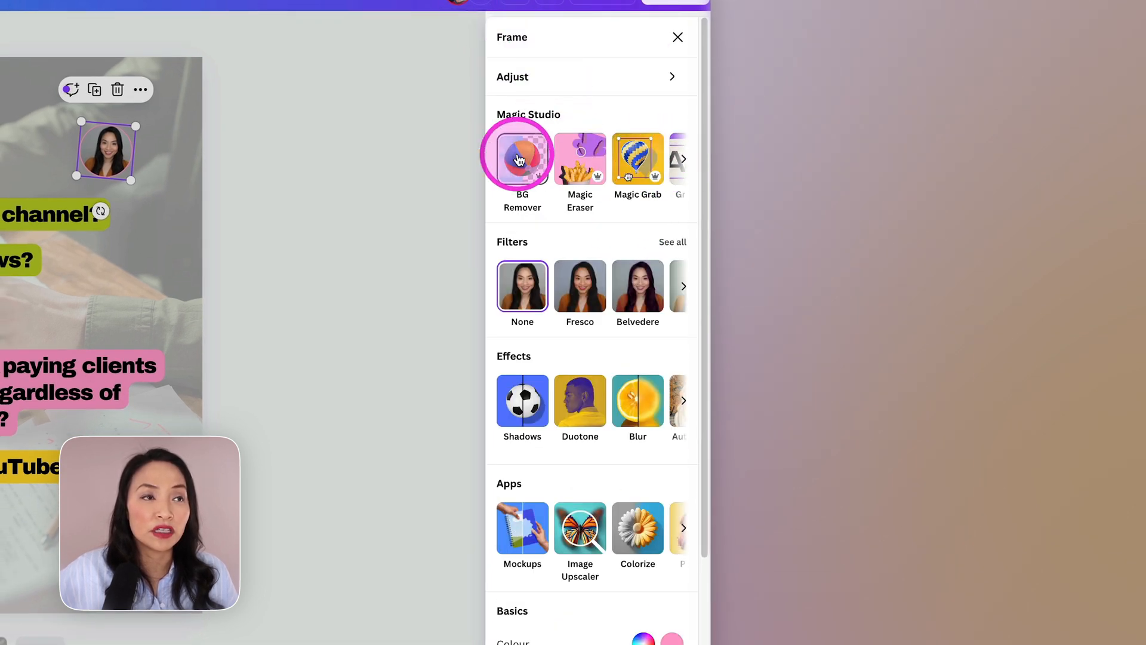
# Step: Browse the portrait's remaining Magic Studio tools and its complete set of filters
pyautogui.click(683, 160)
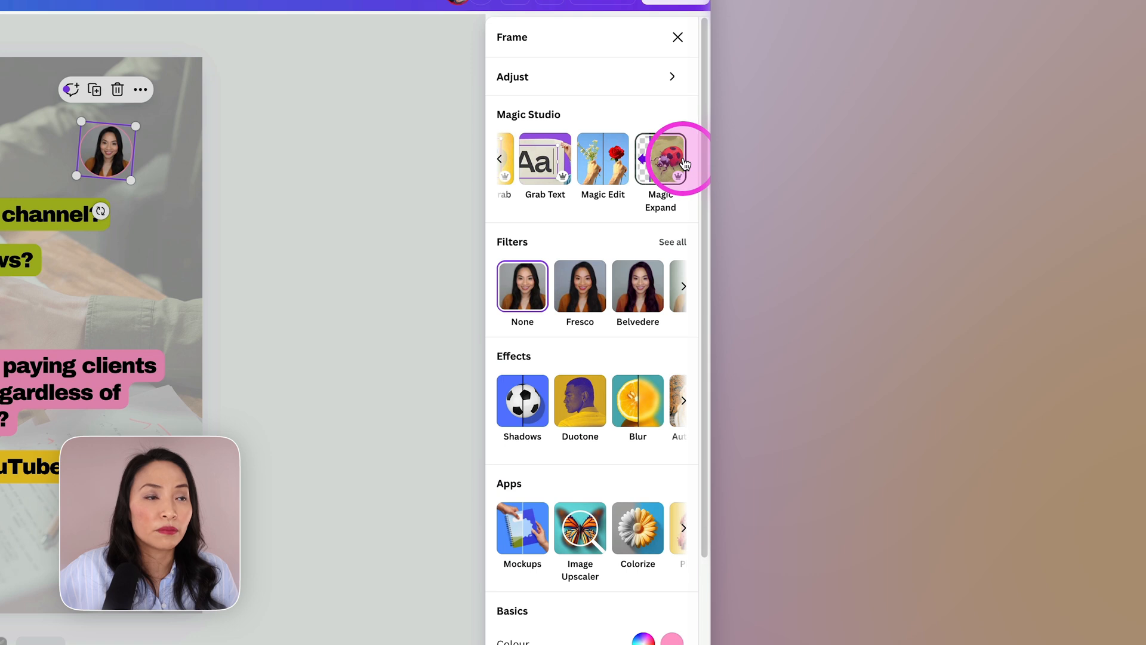
pyautogui.click(673, 243)
pyautogui.click(505, 36)
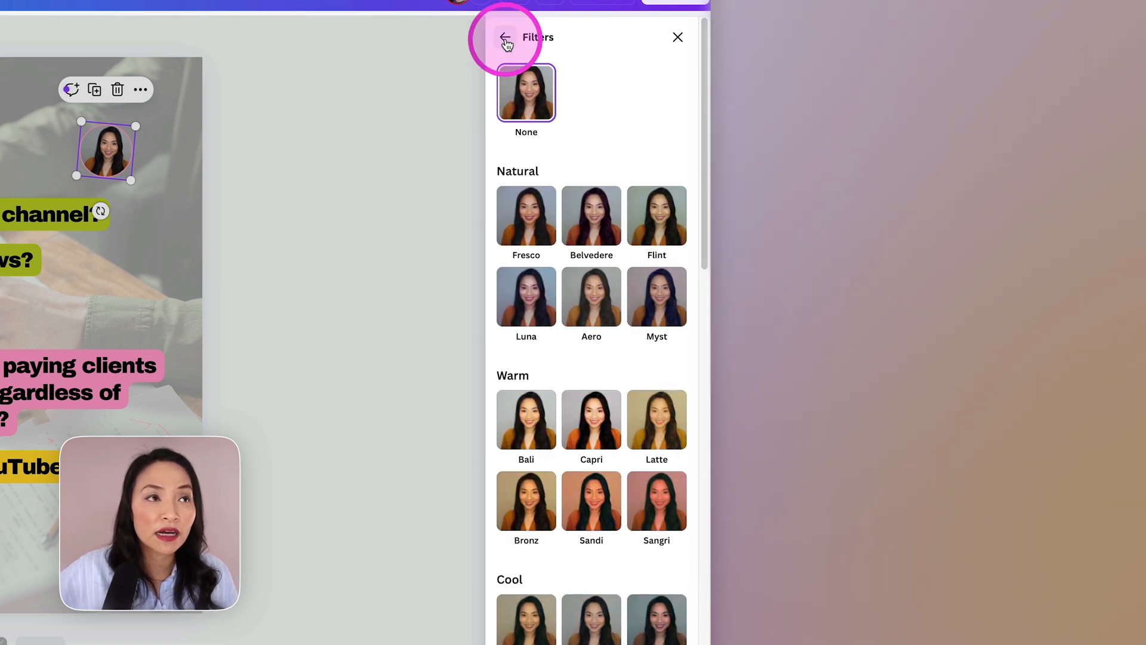
# Step: Review the portrait frame's effects, apps, basic settings, animation and position options, and deselect the frame
pyautogui.scroll(-3, 645, 311)
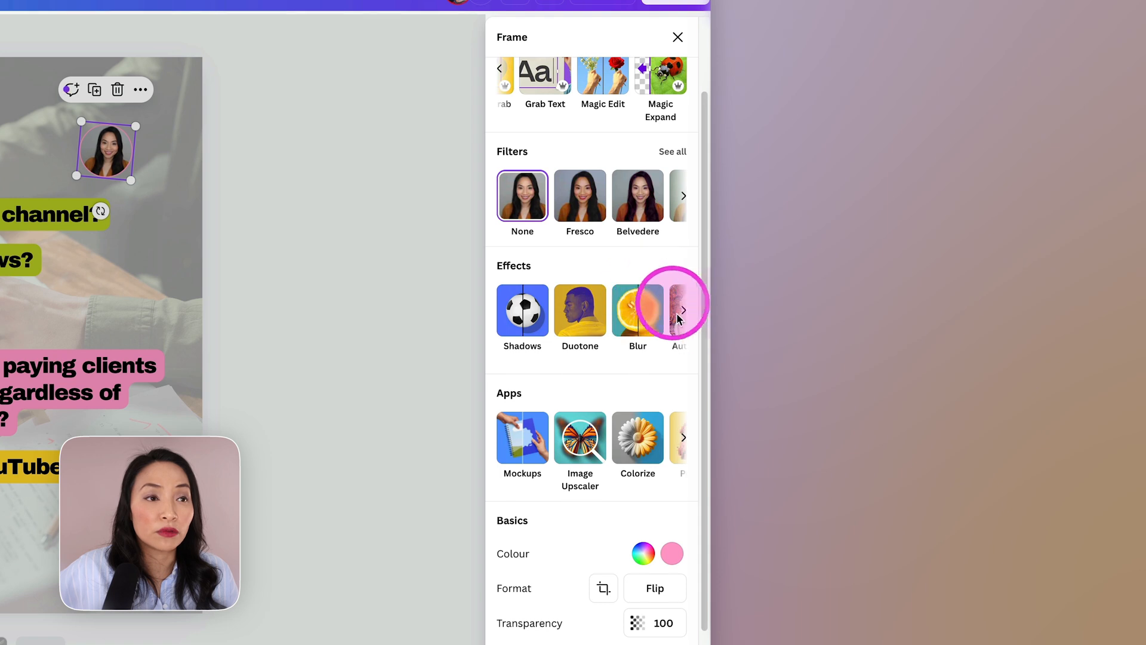
pyautogui.click(684, 312)
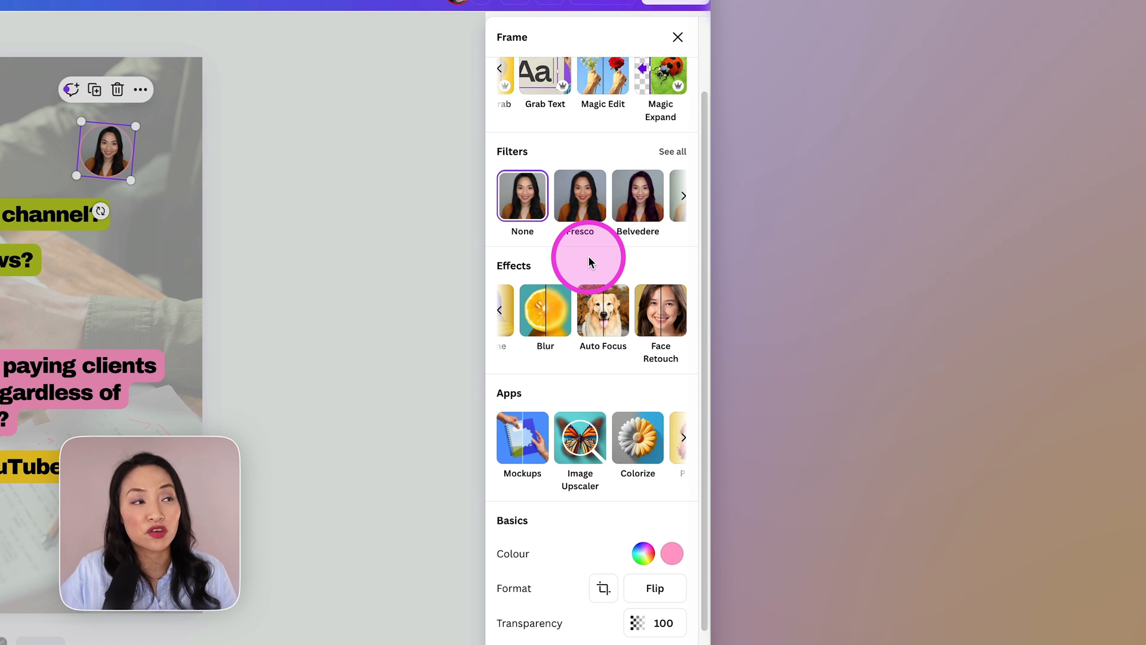
pyautogui.scroll(-3, 609, 275)
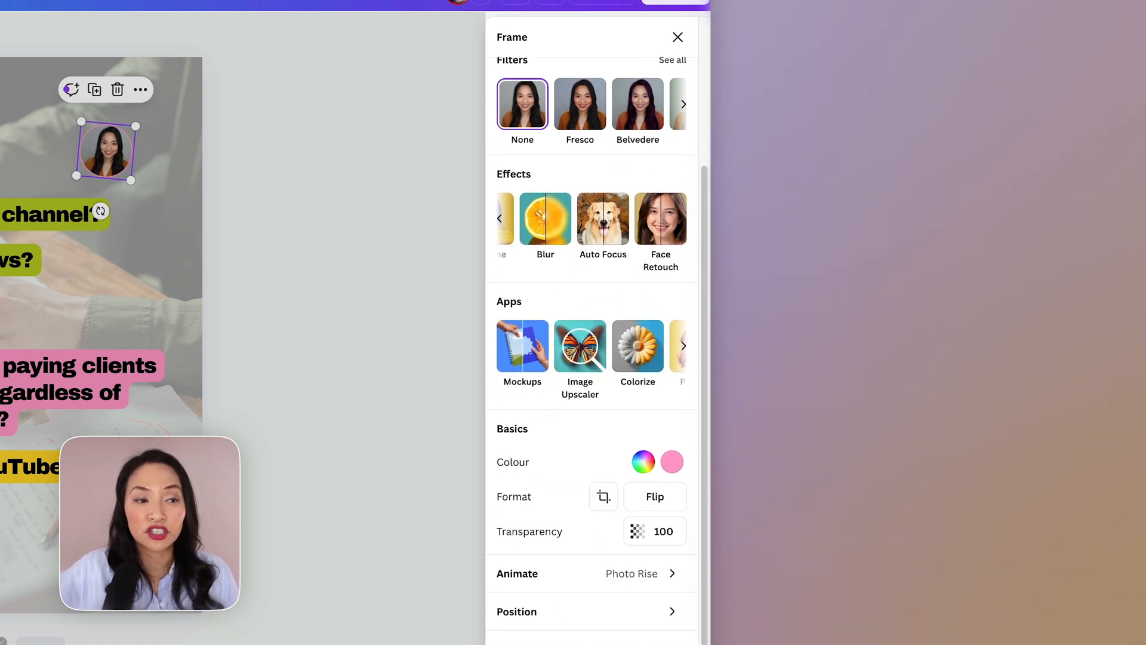
pyautogui.click(616, 600)
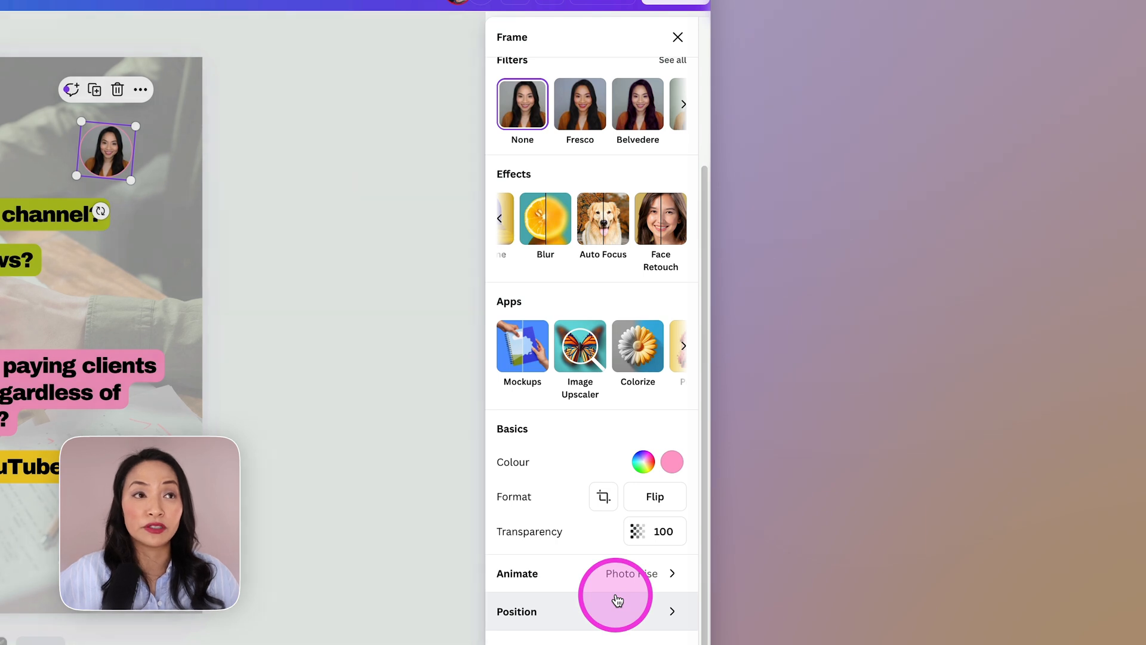
pyautogui.click(344, 320)
pyautogui.click(345, 320)
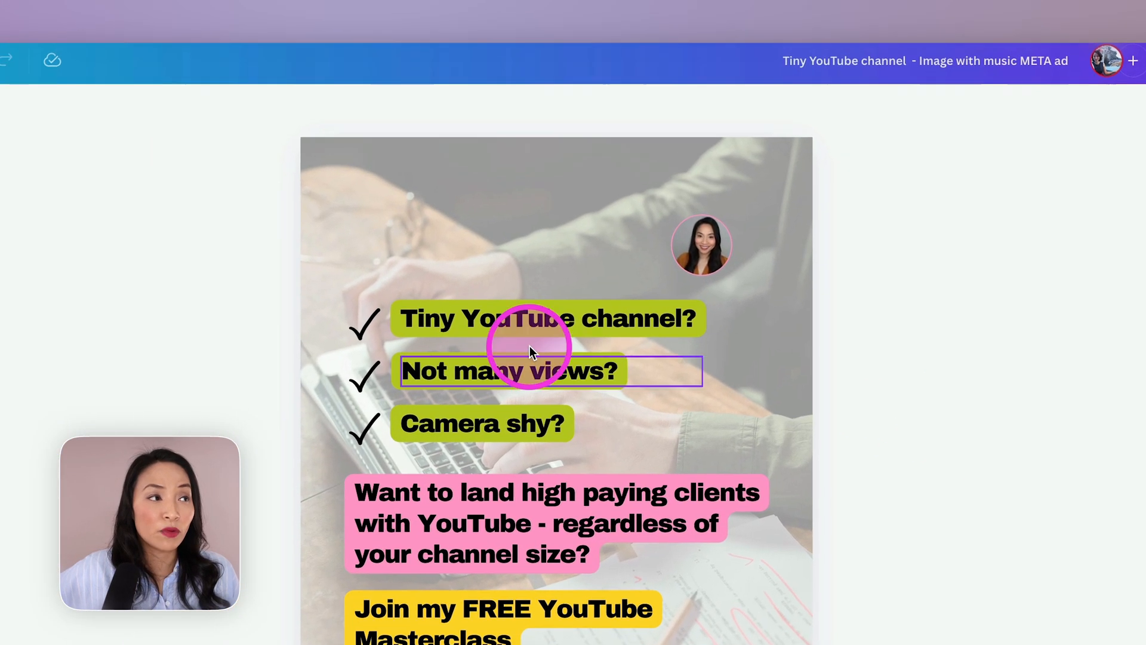
# Step: Select the "Tiny YouTube channel?" text and show all of its editing options
pyautogui.click(526, 323)
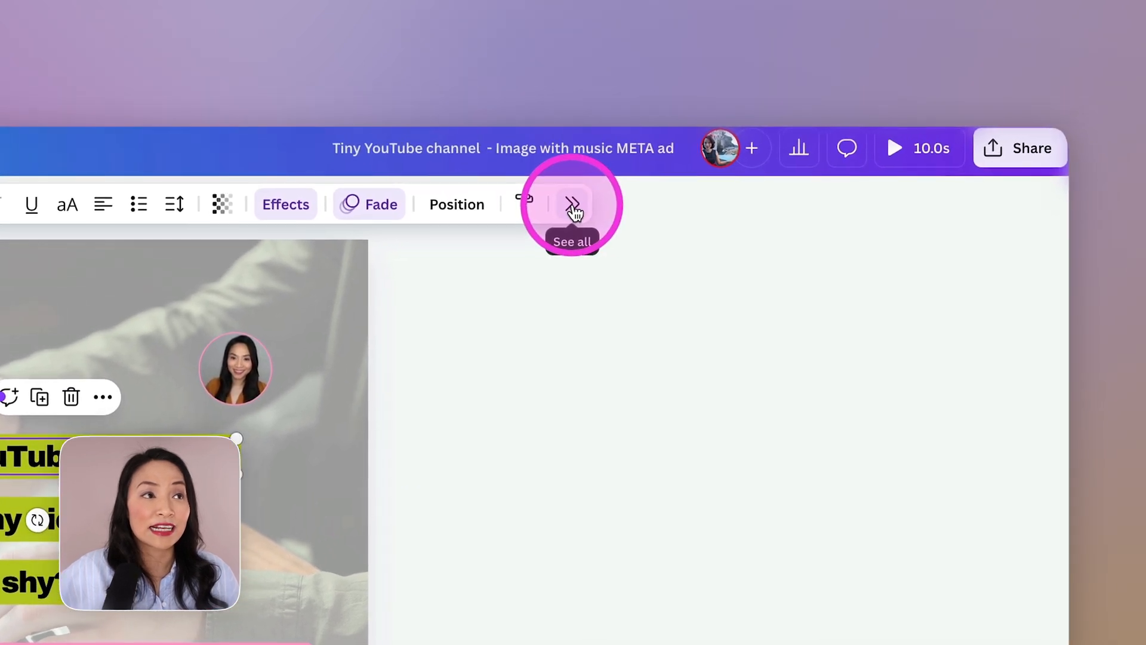
pyautogui.click(1064, 181)
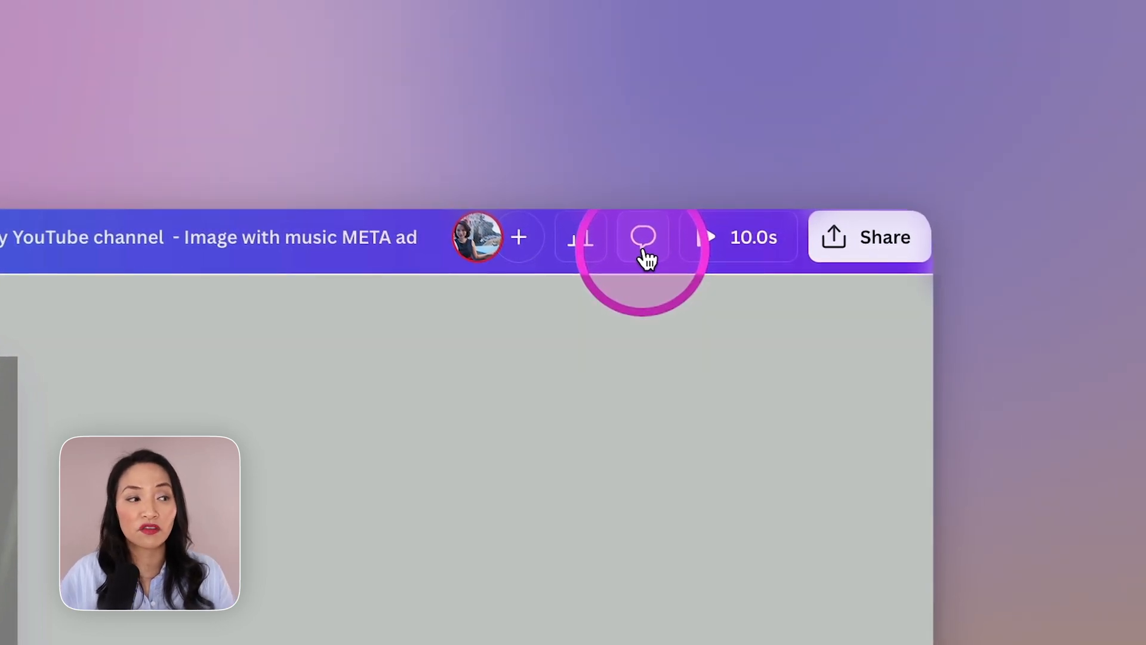
# Step: Show the design's comments and go to page 2 to view the comment there
pyautogui.click(637, 250)
pyautogui.click(630, 328)
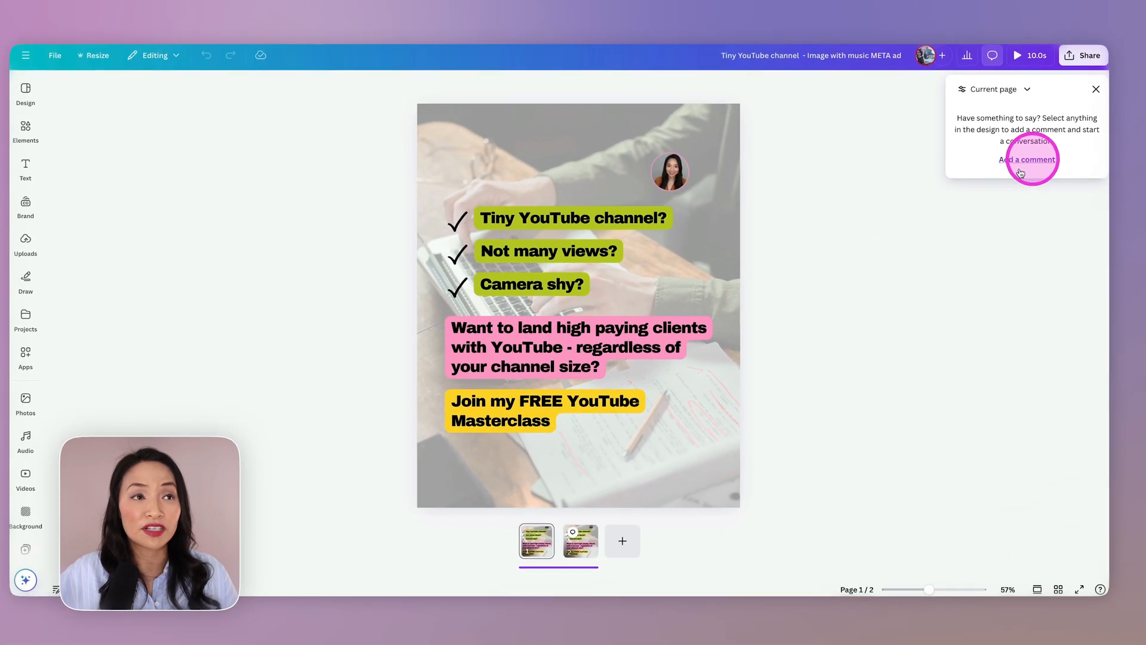
pyautogui.click(587, 542)
pyautogui.click(902, 123)
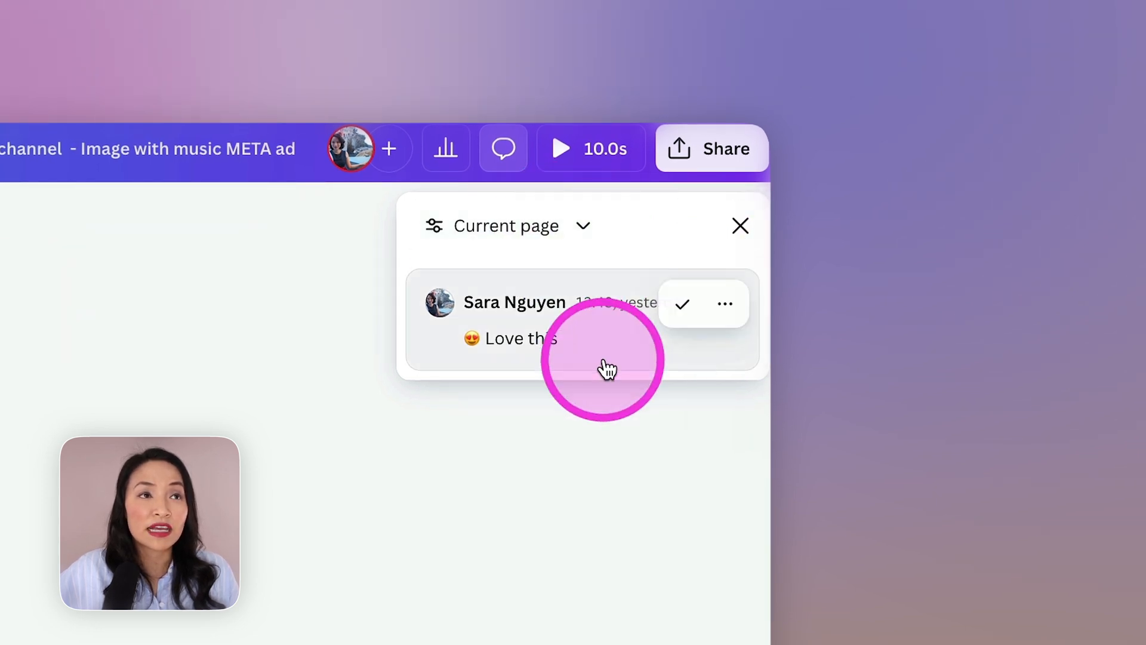
# Step: Check the extra options of the "Love this" comment on page 2, resolve it, and close the comments
pyautogui.click(724, 307)
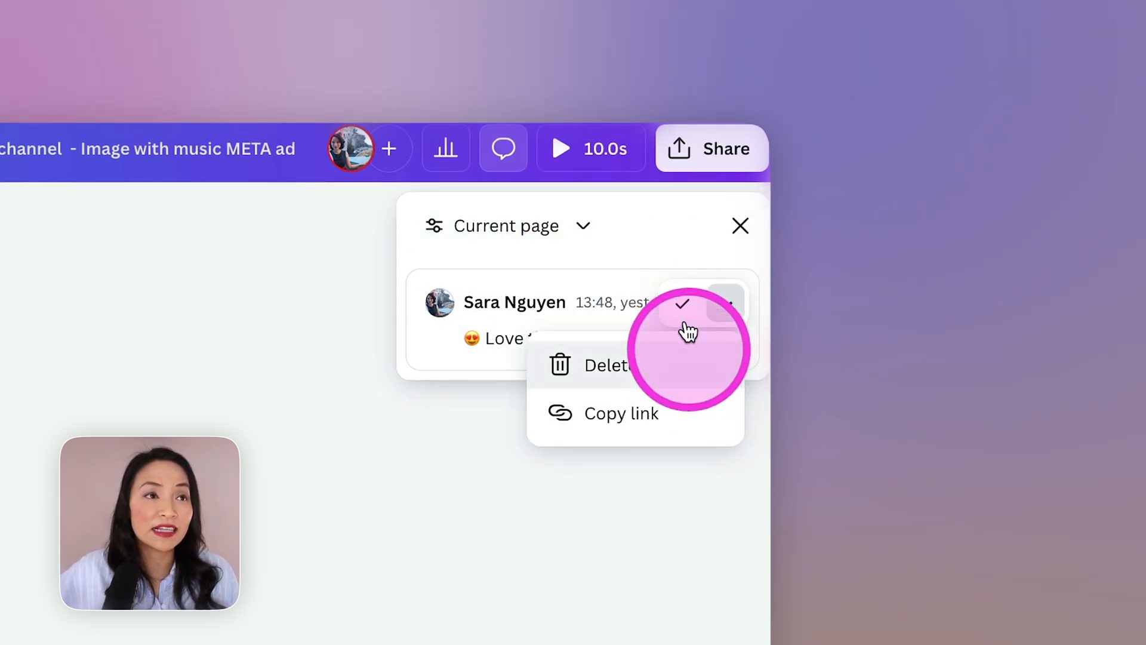
pyautogui.click(684, 309)
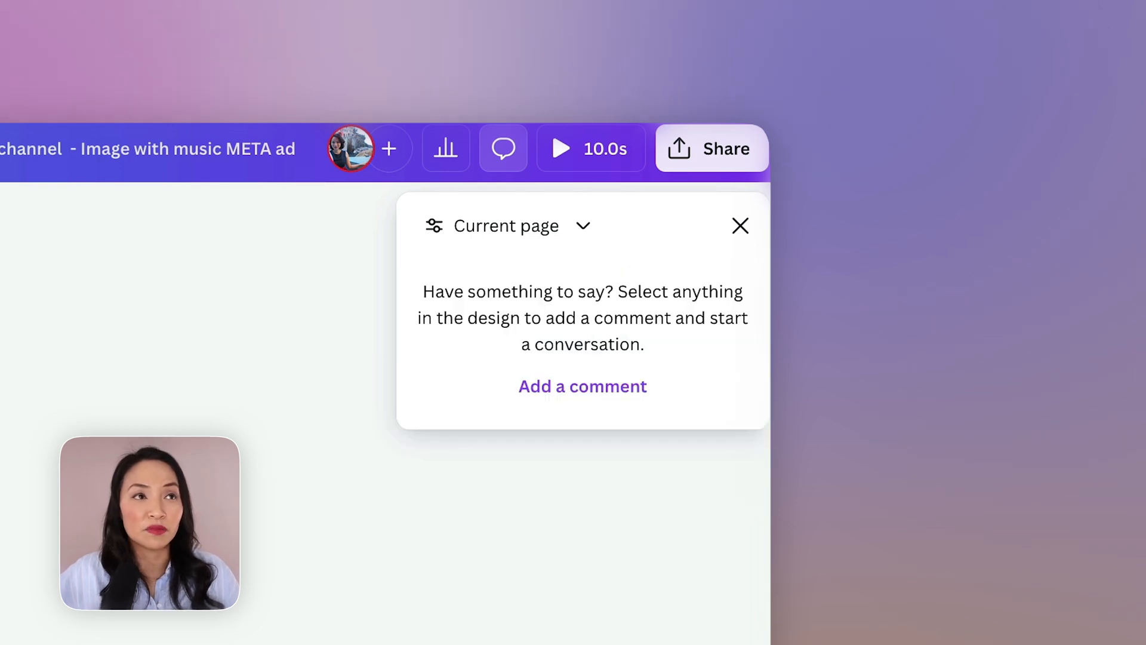
pyautogui.click(408, 515)
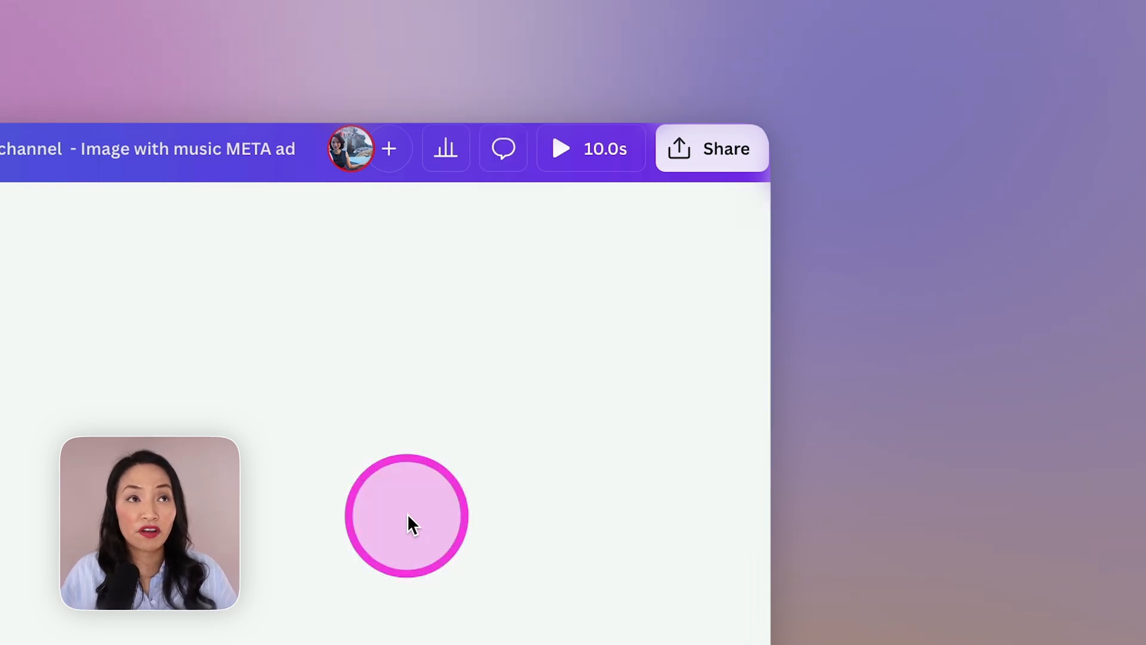
# Step: Preview the design's playback and open its sharing and download options
pyautogui.click(562, 149)
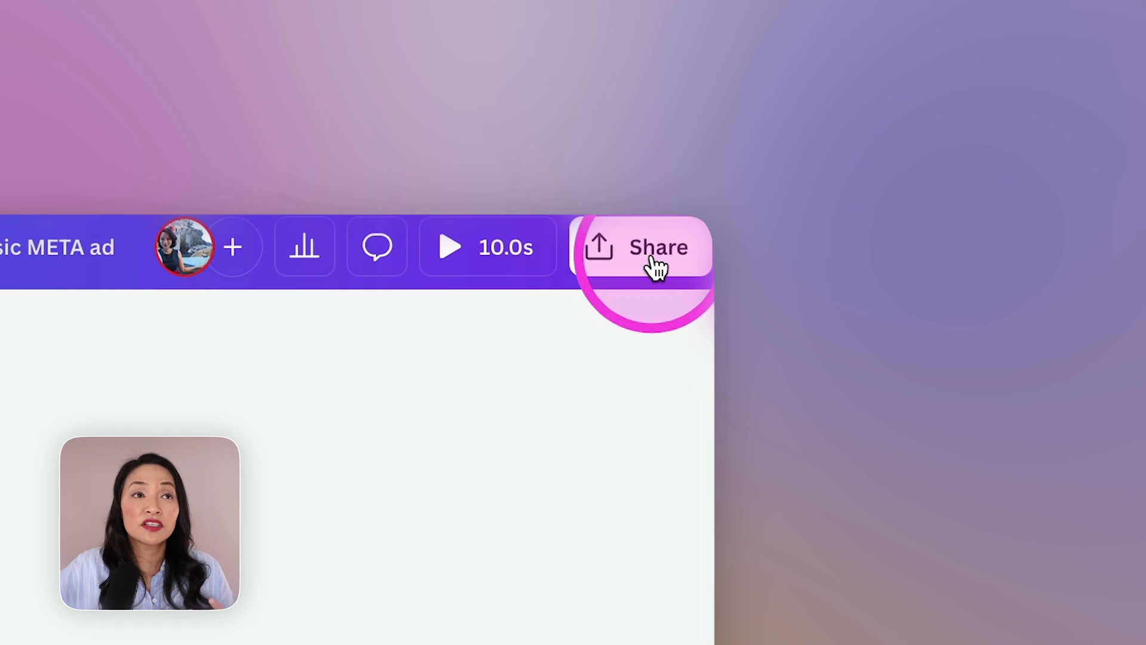
pyautogui.click(664, 264)
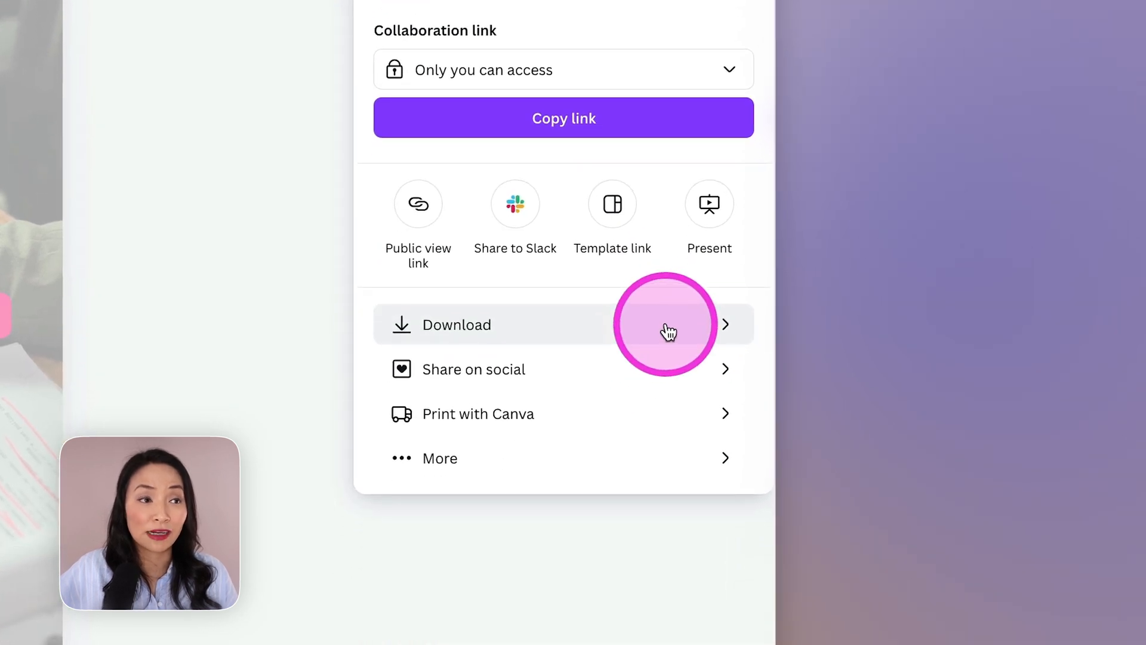
# Step: Download all pages of the design as JPG files
pyautogui.click(668, 332)
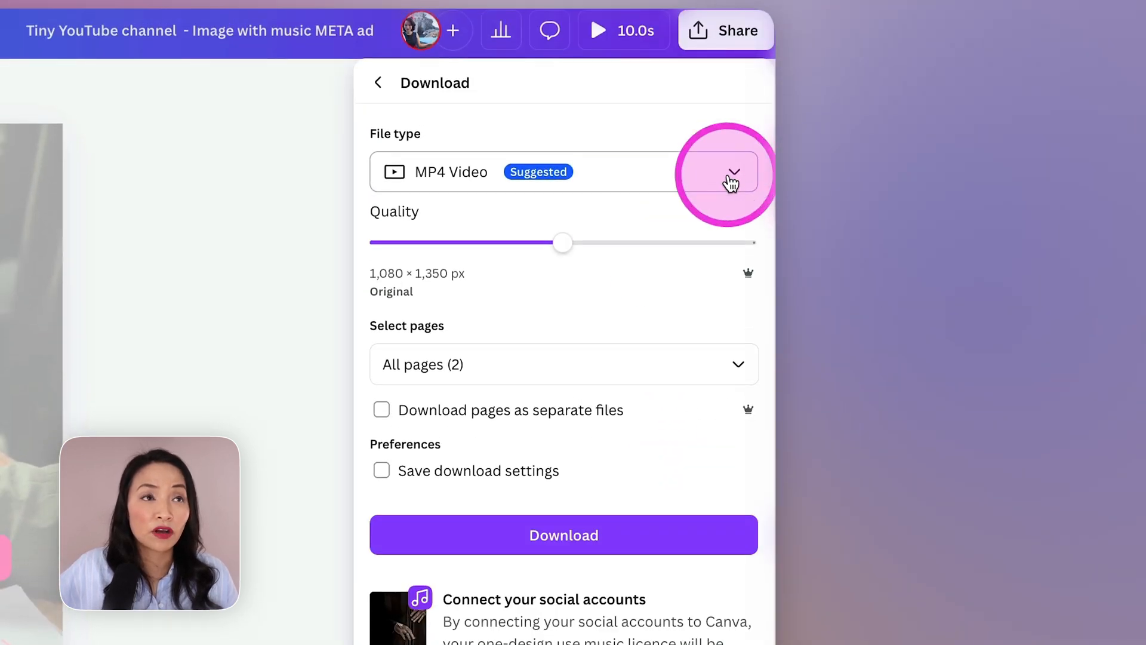
pyautogui.click(732, 182)
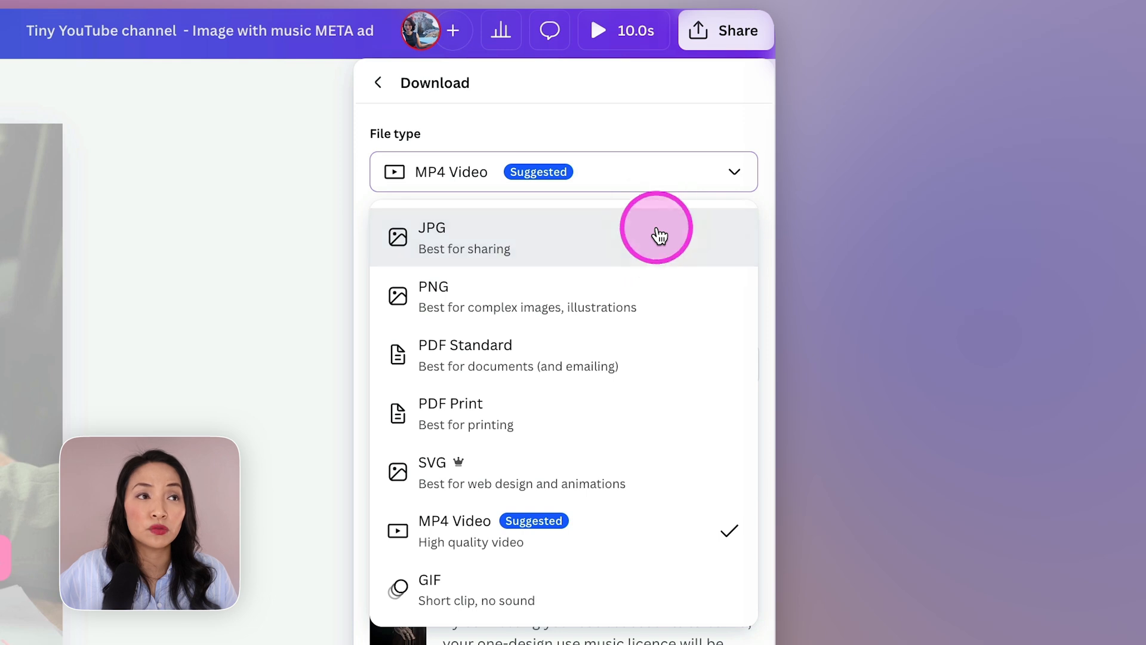
pyautogui.click(659, 236)
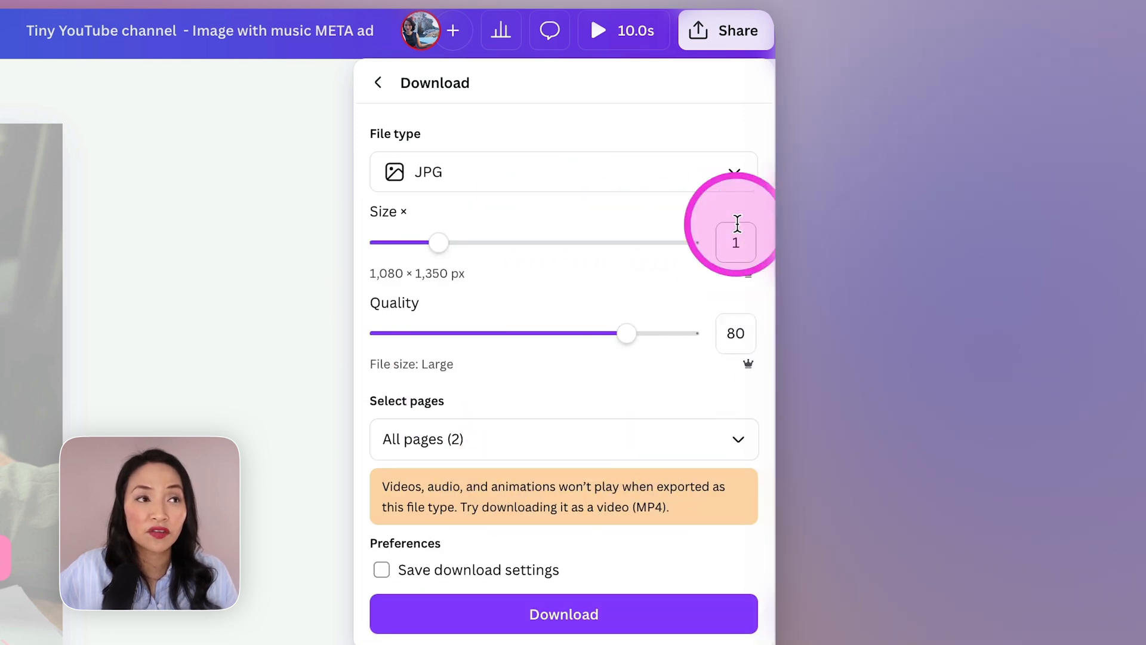
pyautogui.click(603, 618)
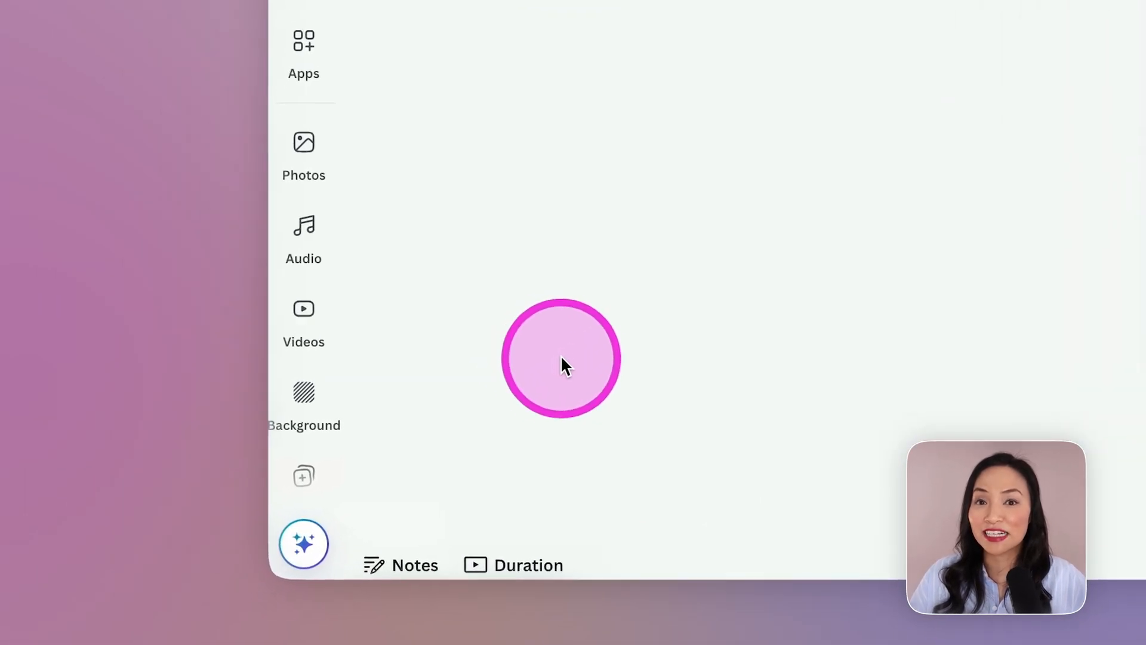
# Step: Search for "dotted lines" with the quick actions assistant and browse the matching graphics, photos and templates
pyautogui.click(304, 544)
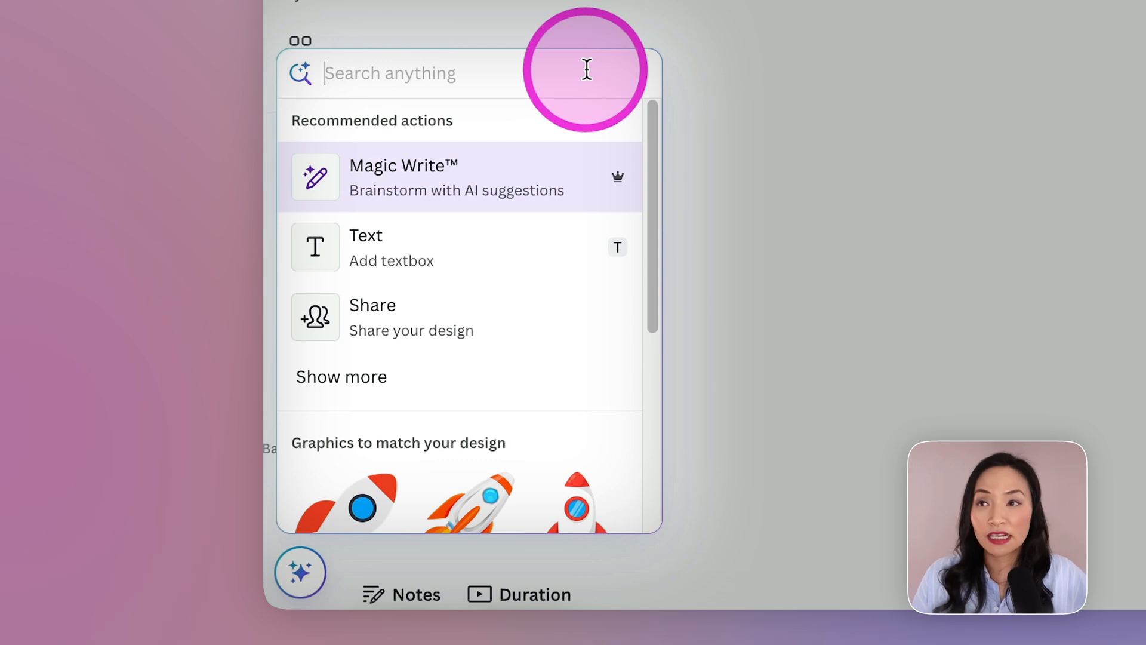
pyautogui.write('d')
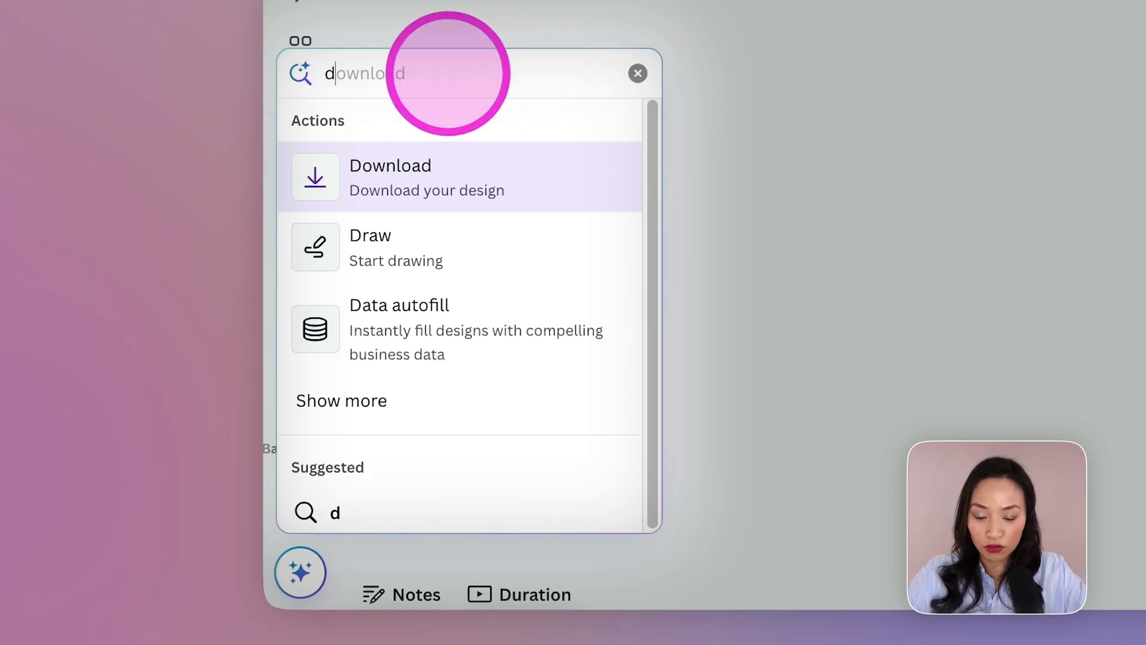
pyautogui.write('otted lines')
pyautogui.press('Return')
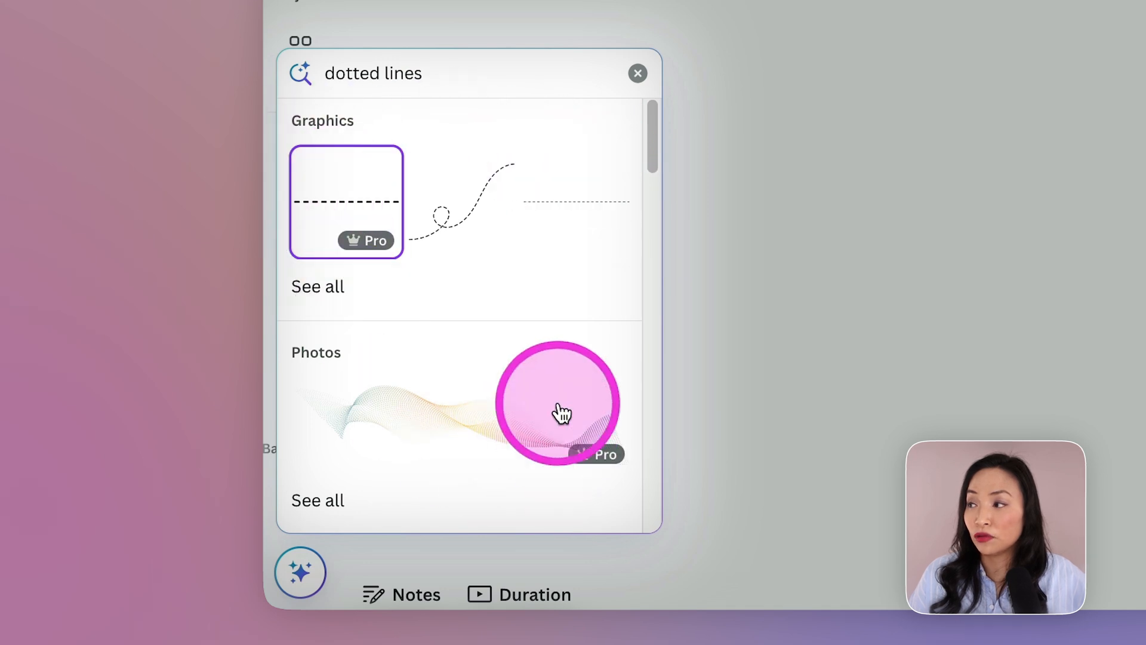
pyautogui.scroll(-1, 557, 405)
pyautogui.scroll(-5, 557, 405)
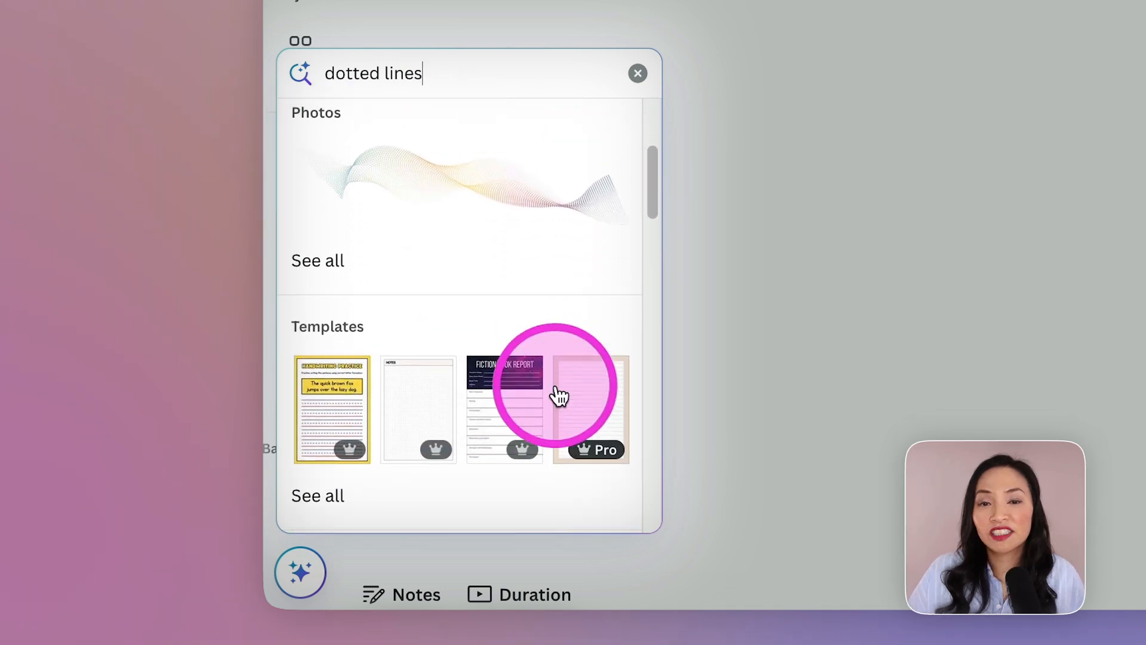